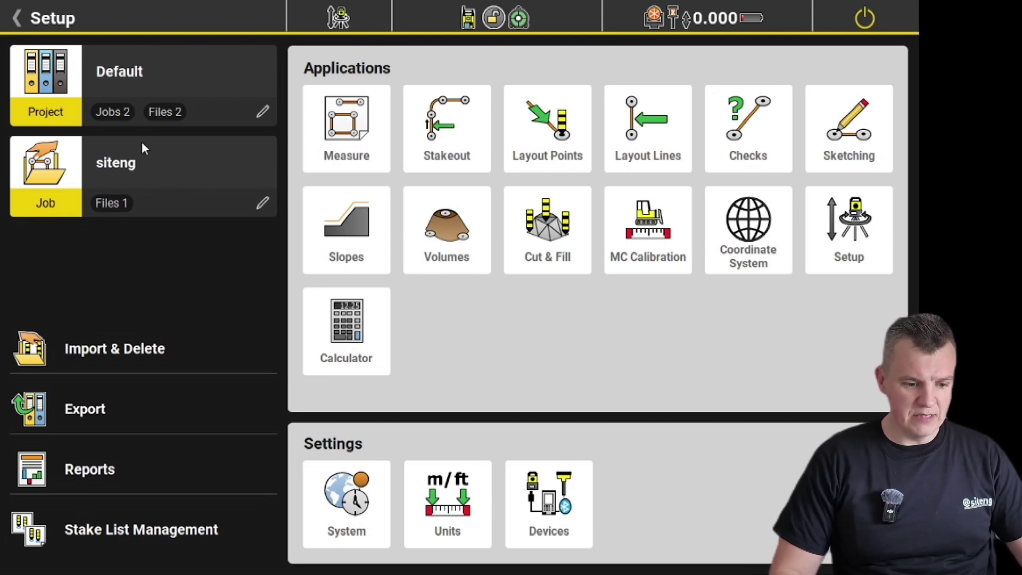
# Start a new job in the Jobs list and name it learnsettingout.com
pyautogui.click(149, 170)
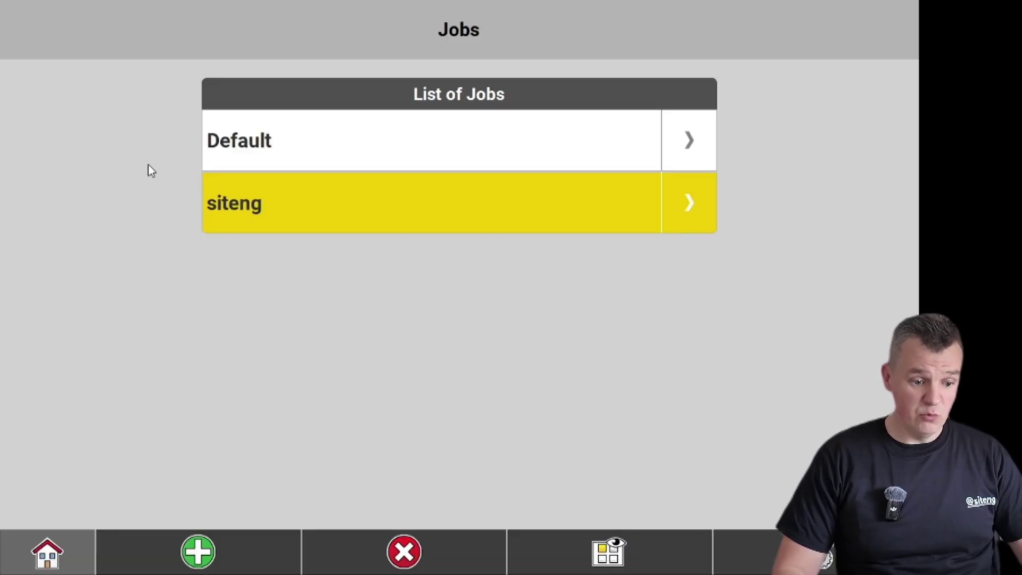
pyautogui.click(199, 554)
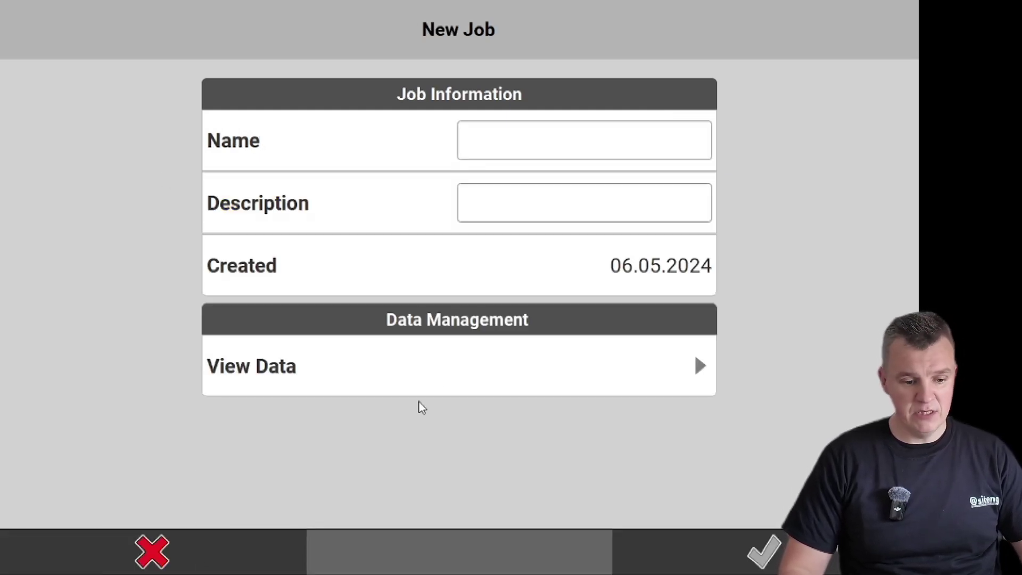
pyautogui.click(509, 135)
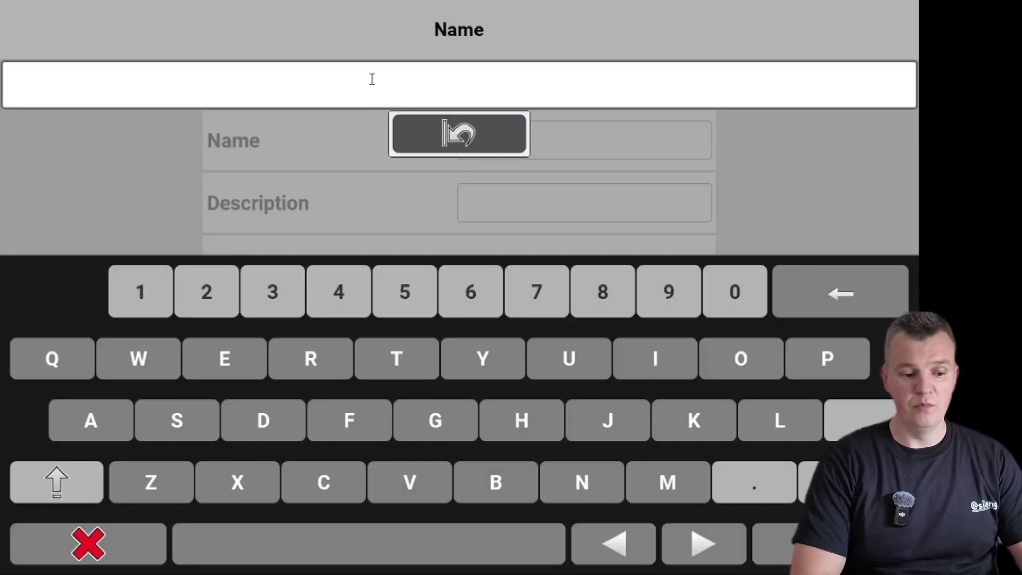
pyautogui.write('learn')
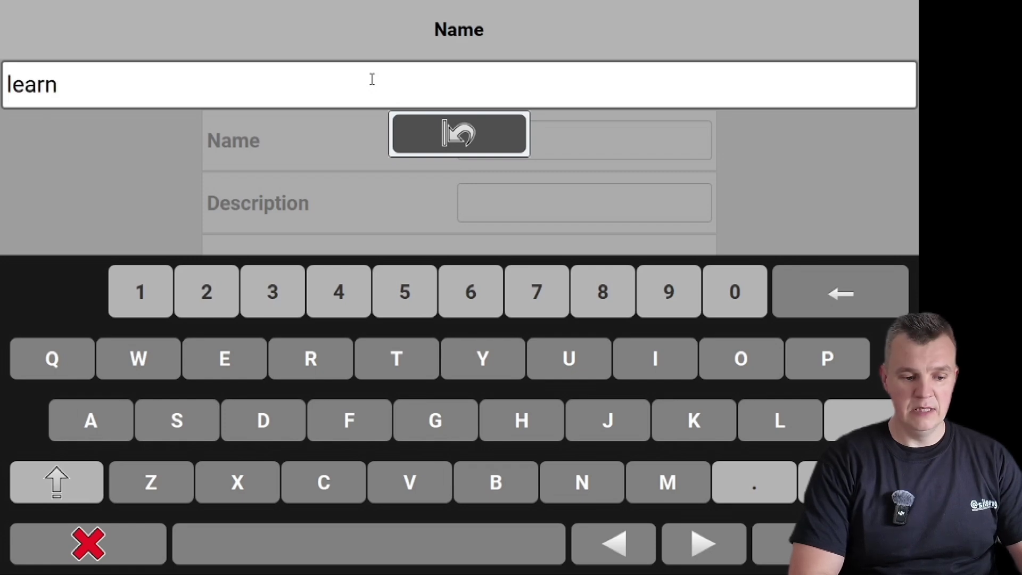
pyautogui.write('setting ou')
pyautogui.press('BackSpace')
pyautogui.press('BackSpace')
pyautogui.press('BackSpace')
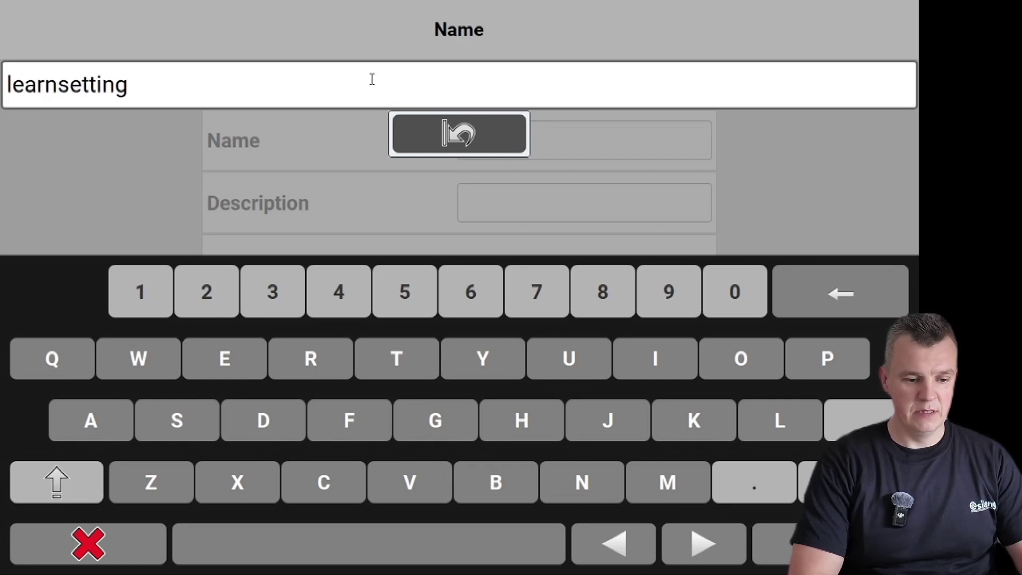
pyautogui.write('out.com')
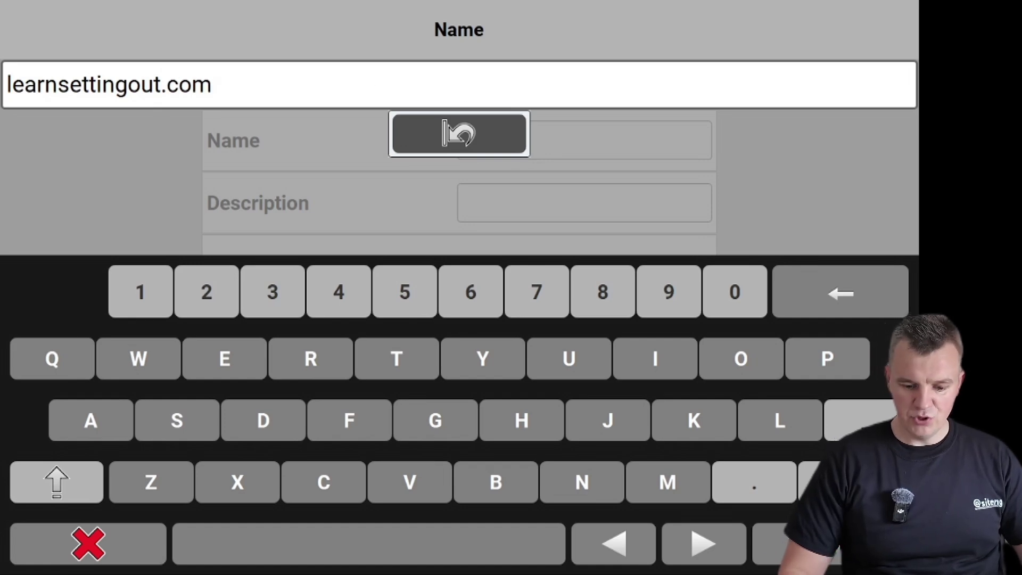
pyautogui.press('Return')
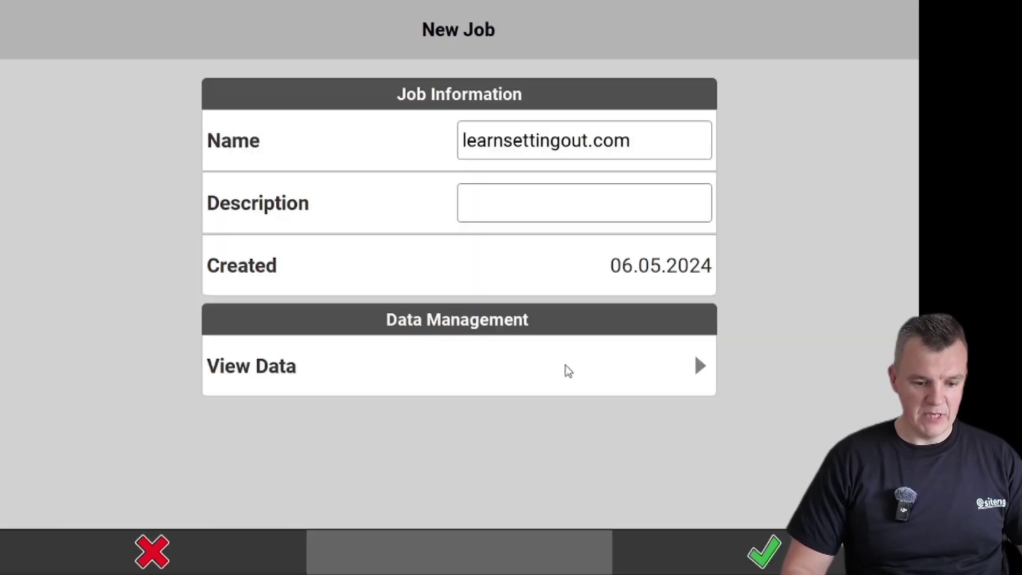
# Leave the job description empty and save the job, returning to Setup
pyautogui.click(507, 204)
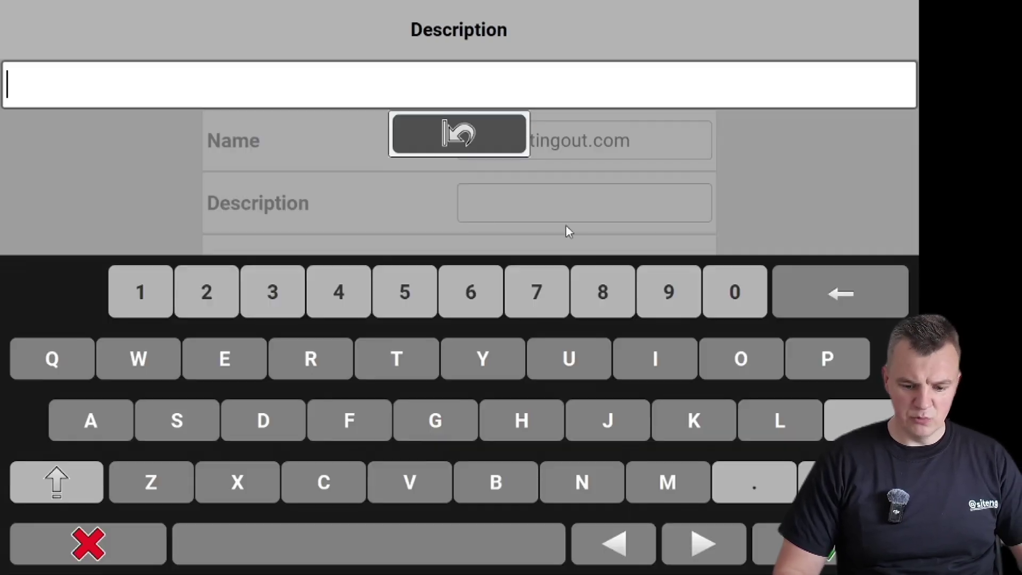
pyautogui.click(90, 546)
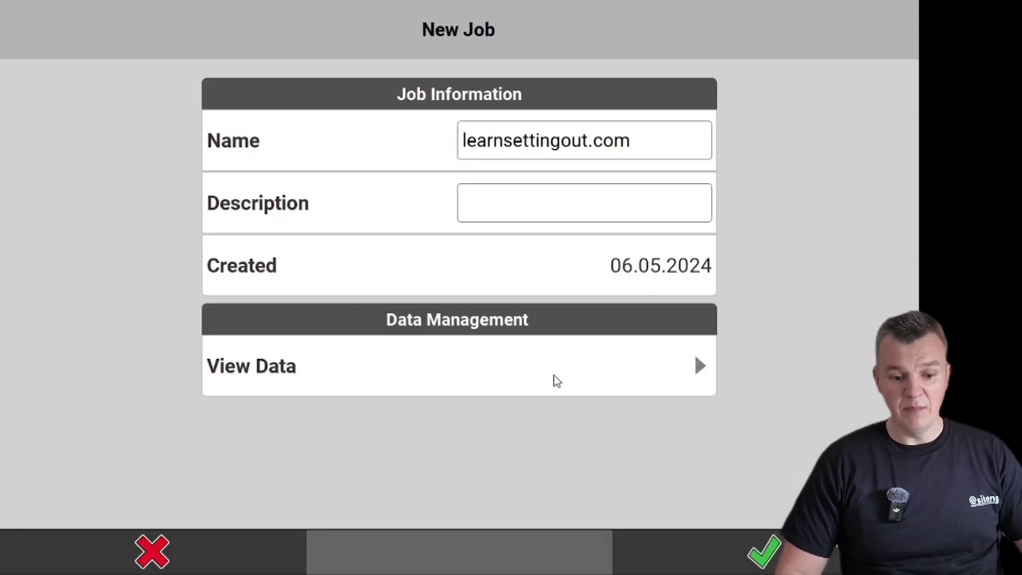
pyautogui.press('Return')
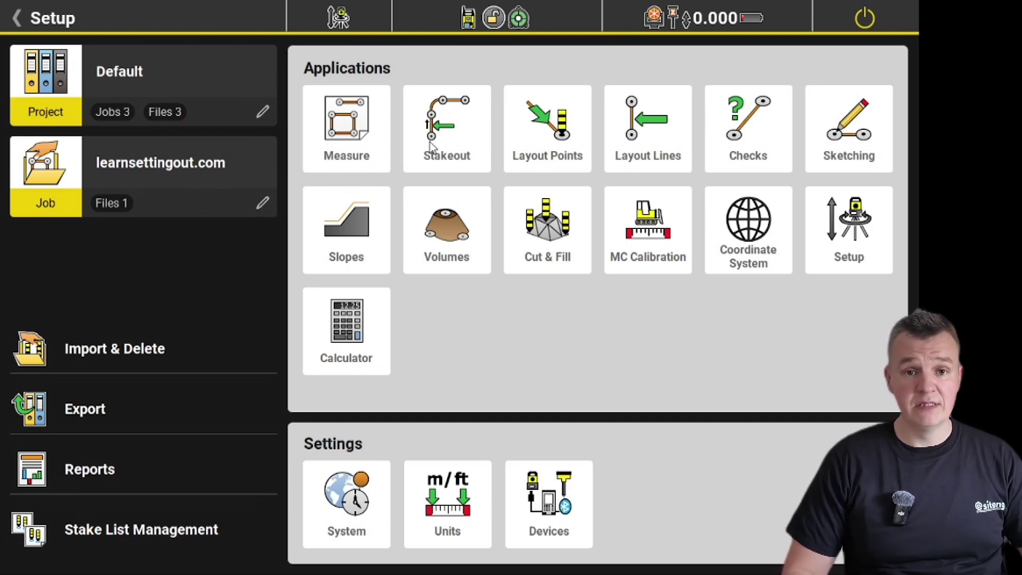
pyautogui.click(184, 168)
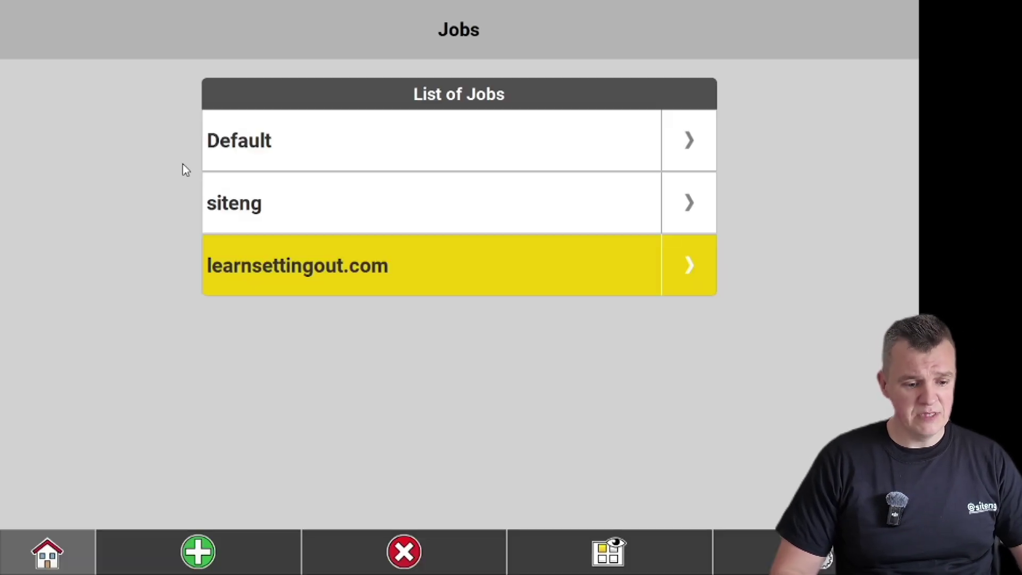
pyautogui.click(336, 211)
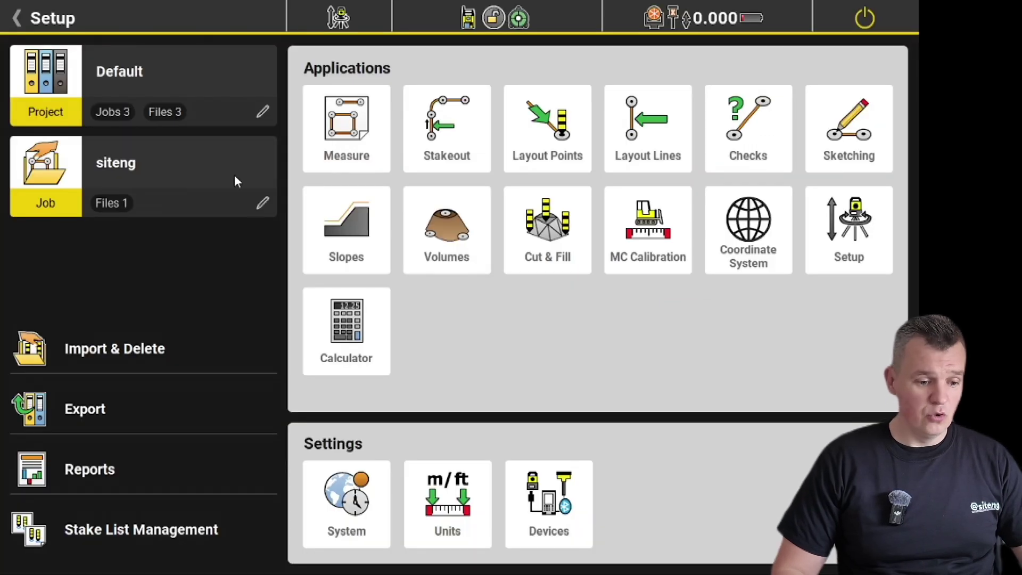
pyautogui.click(221, 171)
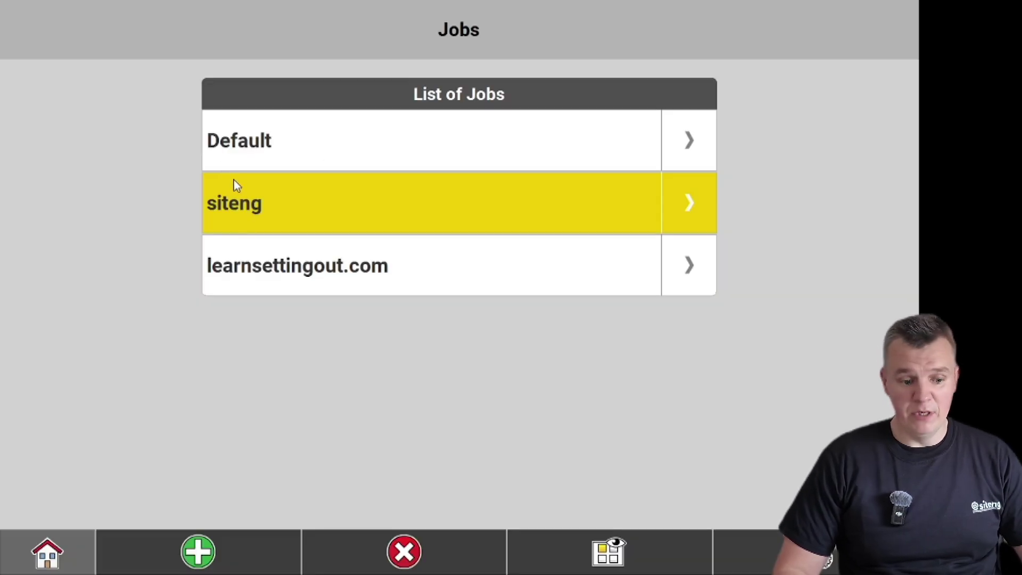
pyautogui.click(288, 266)
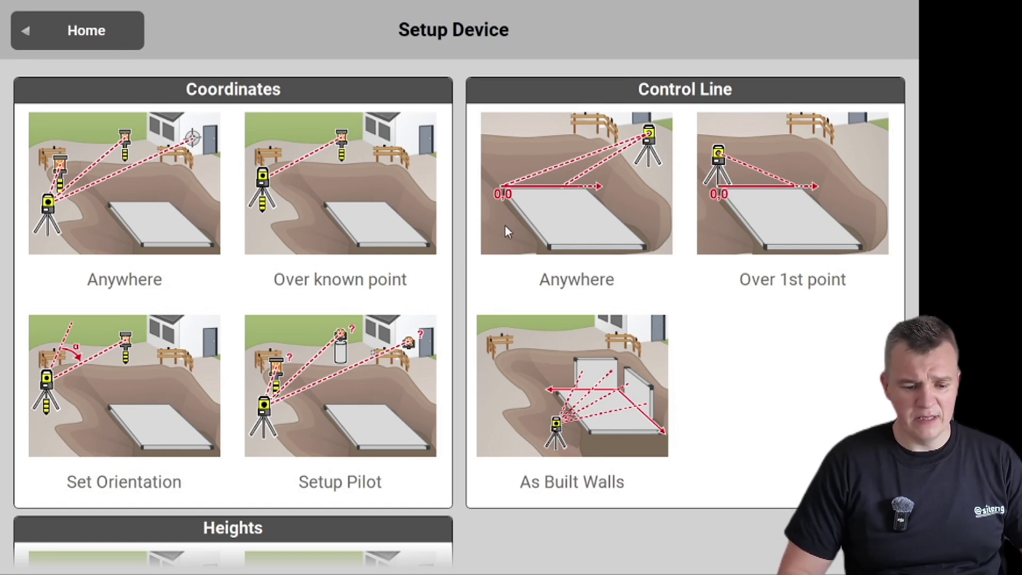
# Start an Anywhere station setup by coordinates and accept the levelling screen
pyautogui.scroll(-3, 531, 209)
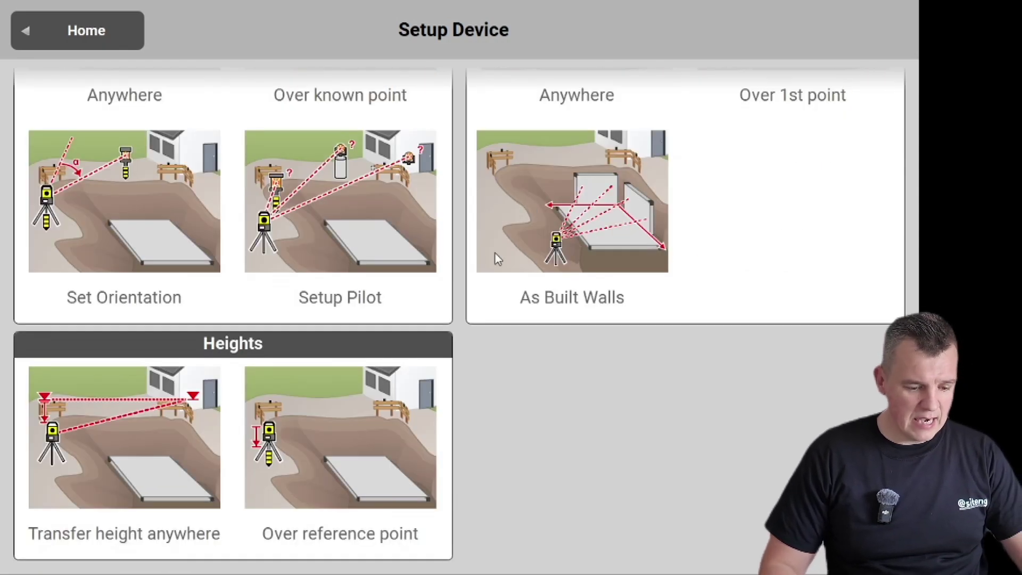
pyautogui.scroll(3, 498, 259)
pyautogui.click(162, 209)
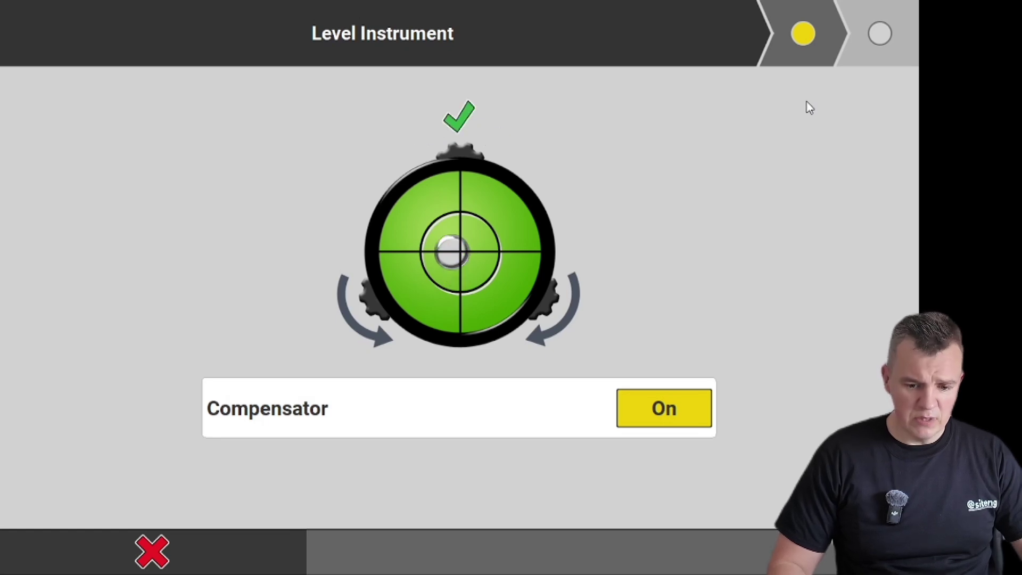
pyautogui.click(804, 34)
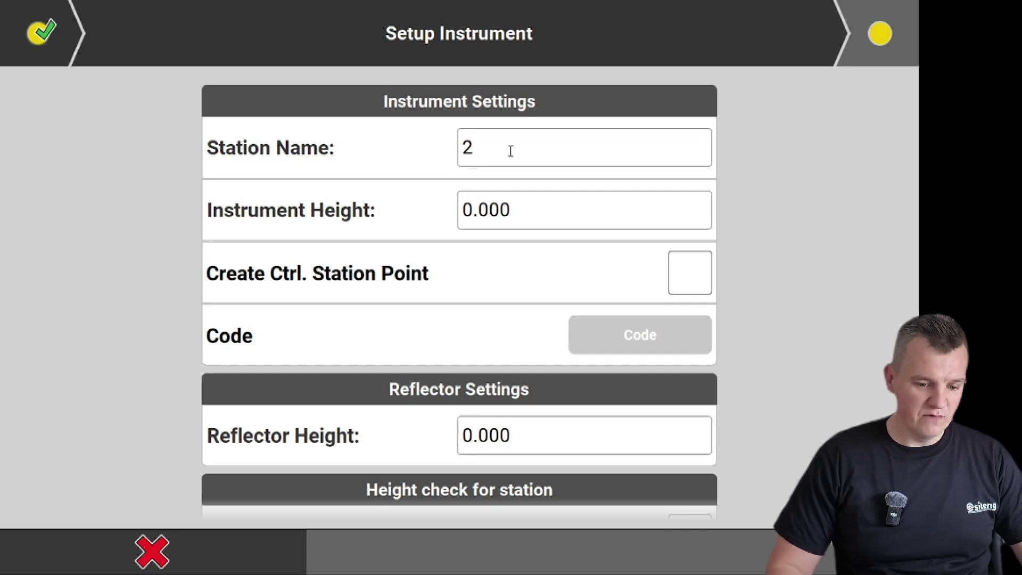
# Name the station S1 and advance to the Select Point step
pyautogui.click(489, 150)
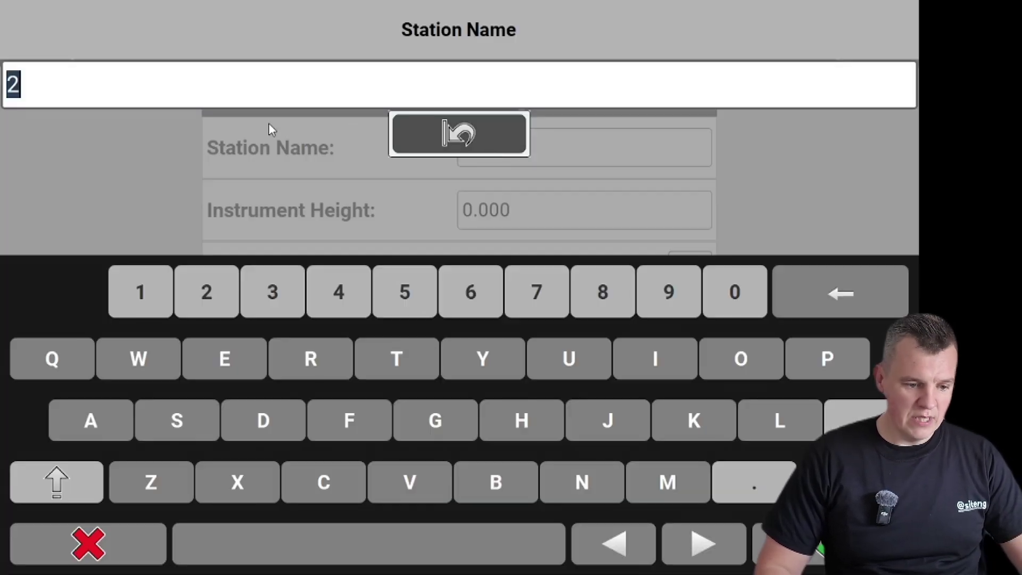
pyautogui.write('S1')
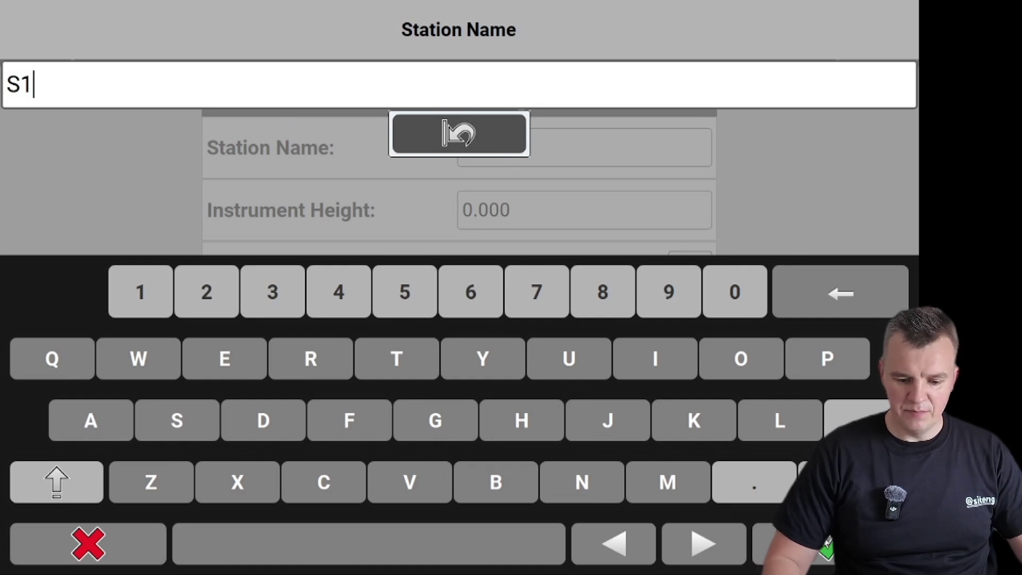
pyautogui.press('Return')
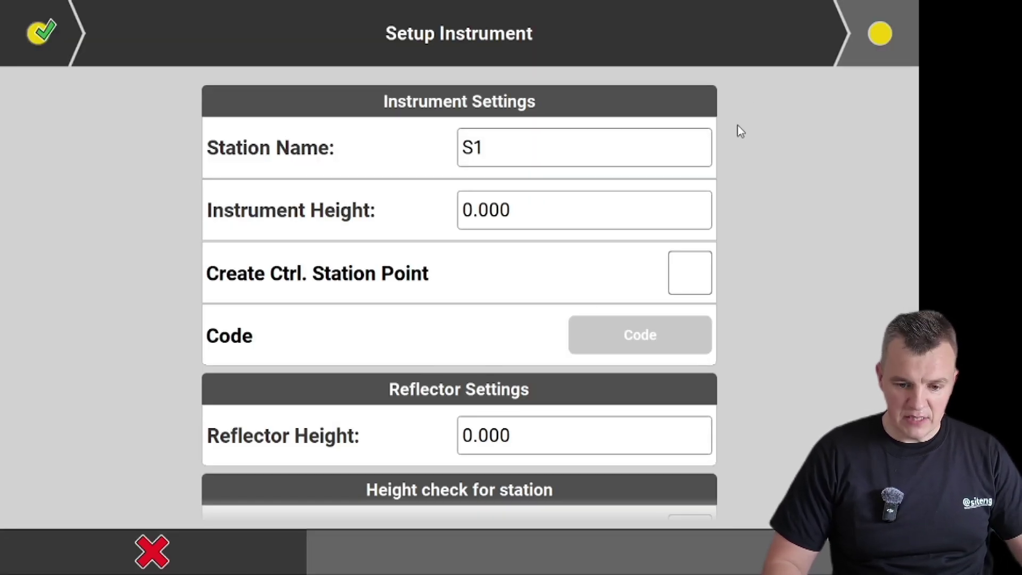
pyautogui.click(881, 35)
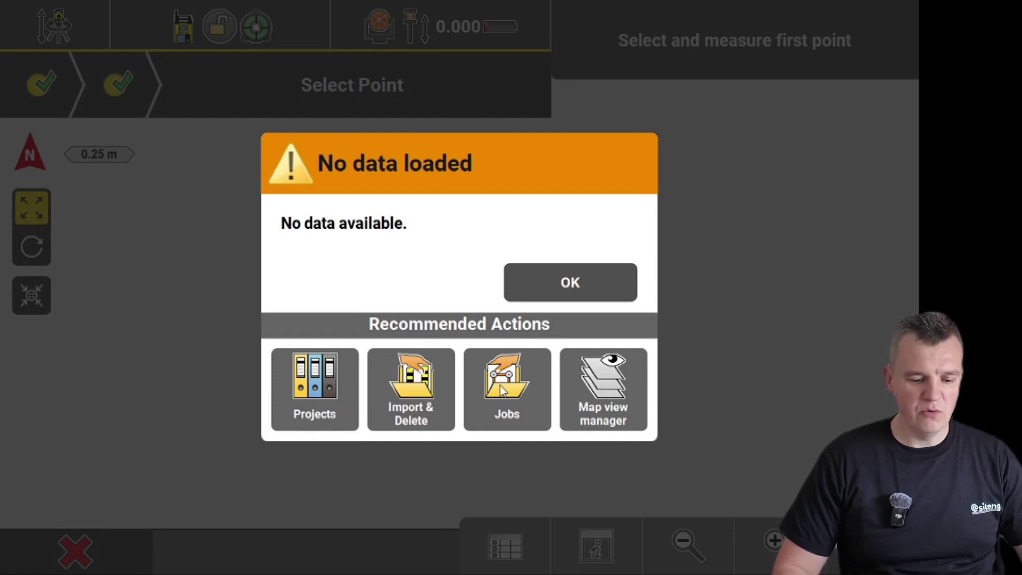
# Dismiss the No data loaded notice, review the active job details, and open the iCR80 instrument panel
pyautogui.click(568, 284)
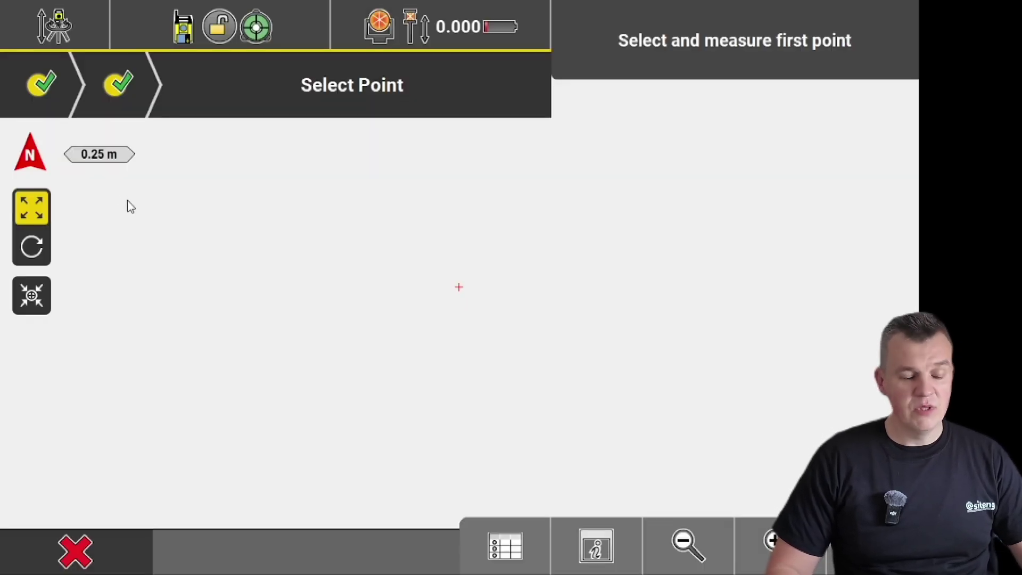
pyautogui.click(56, 23)
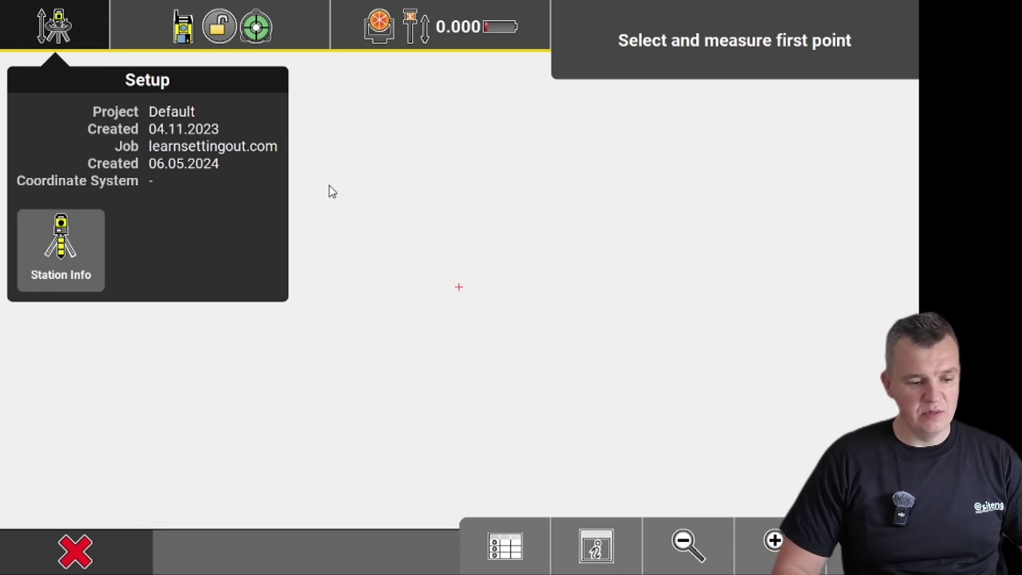
pyautogui.click(291, 163)
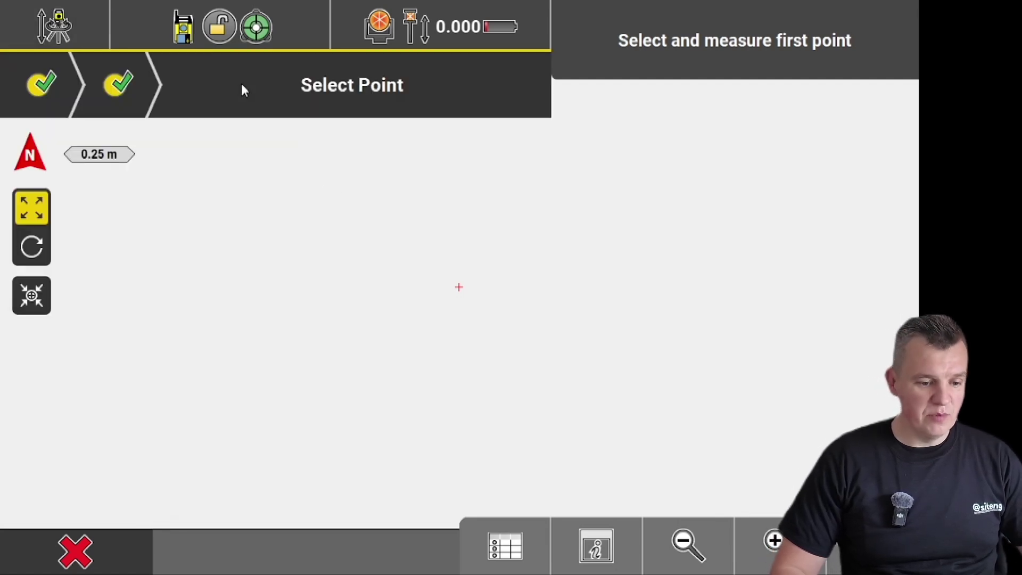
pyautogui.click(182, 30)
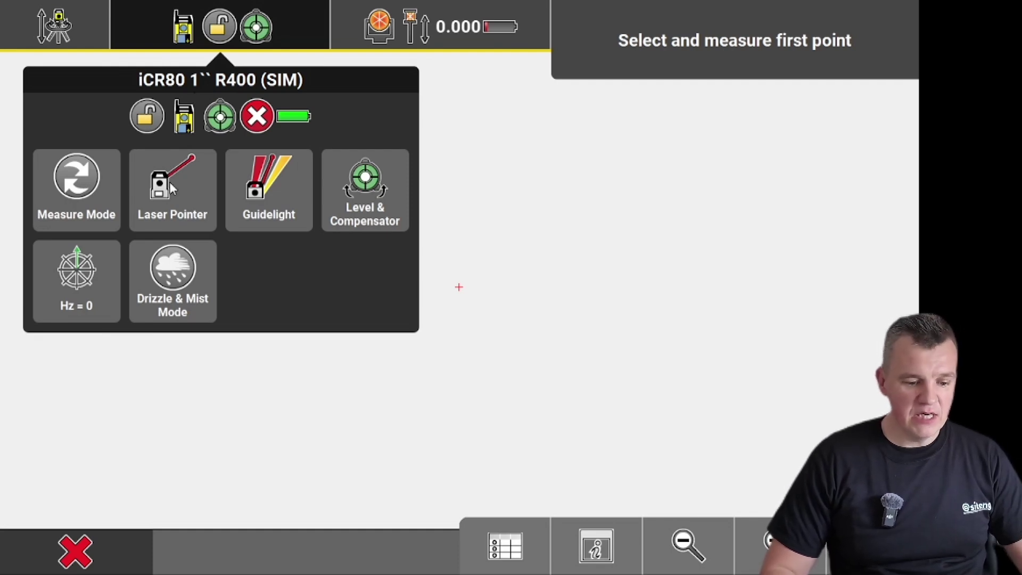
# Check the level and compensator, view the Measure Mode options, then open the Controller/Target panel
pyautogui.click(372, 181)
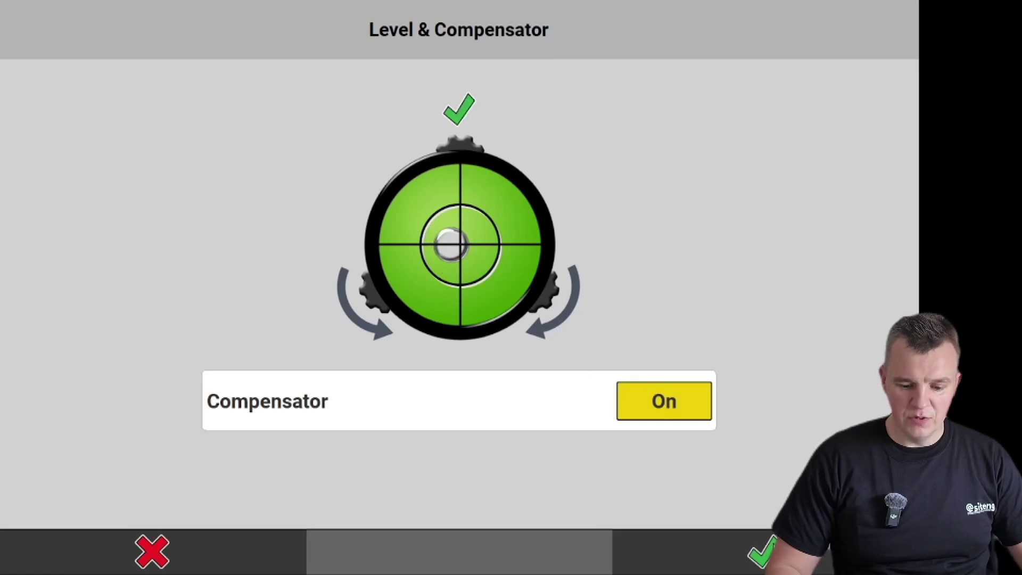
pyautogui.press('Return')
pyautogui.click(185, 30)
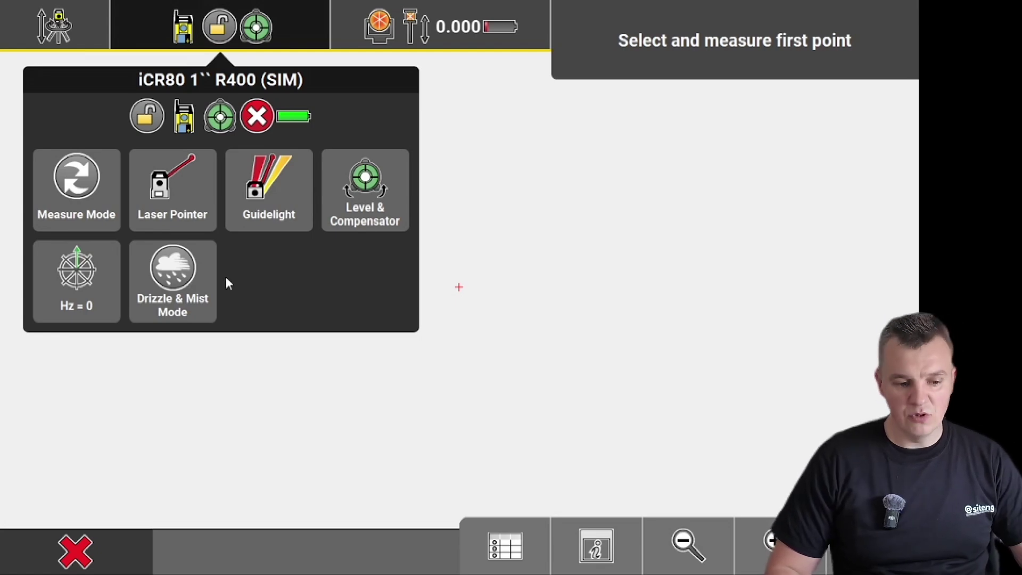
pyautogui.click(94, 186)
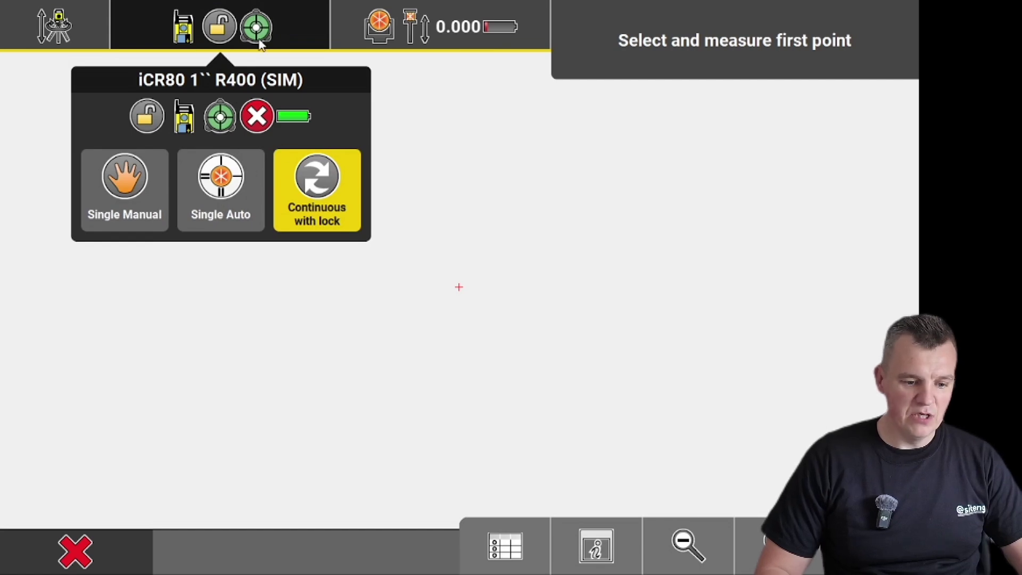
pyautogui.click(398, 137)
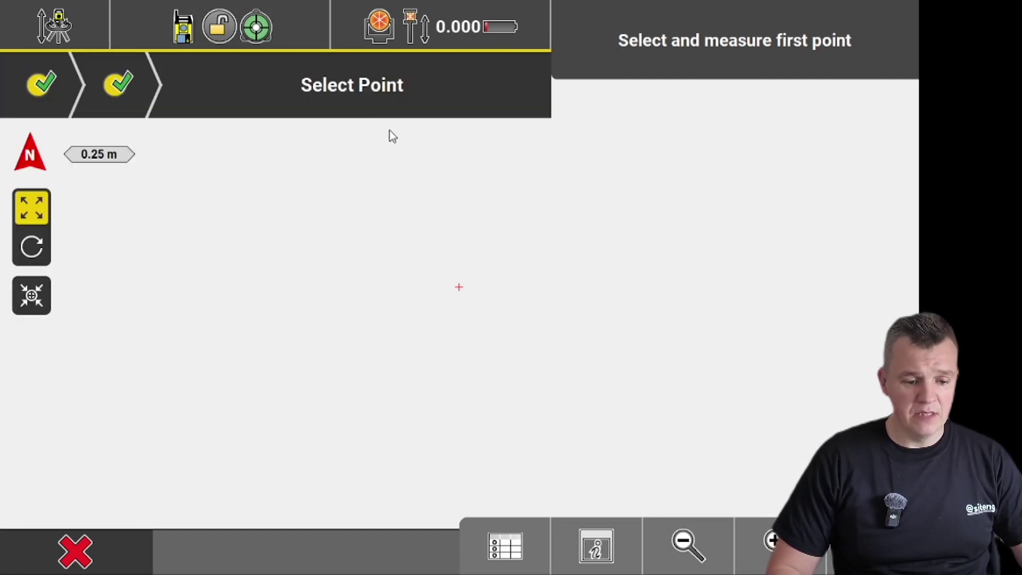
pyautogui.click(384, 33)
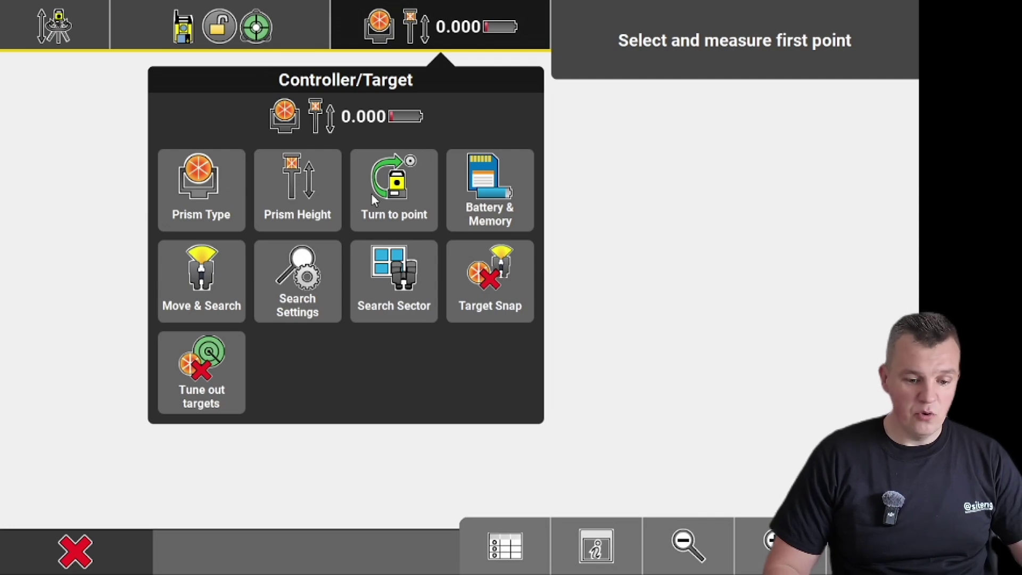
# Check controller and instrument battery and memory, then exit back to the Setup Device screen
pyautogui.click(487, 207)
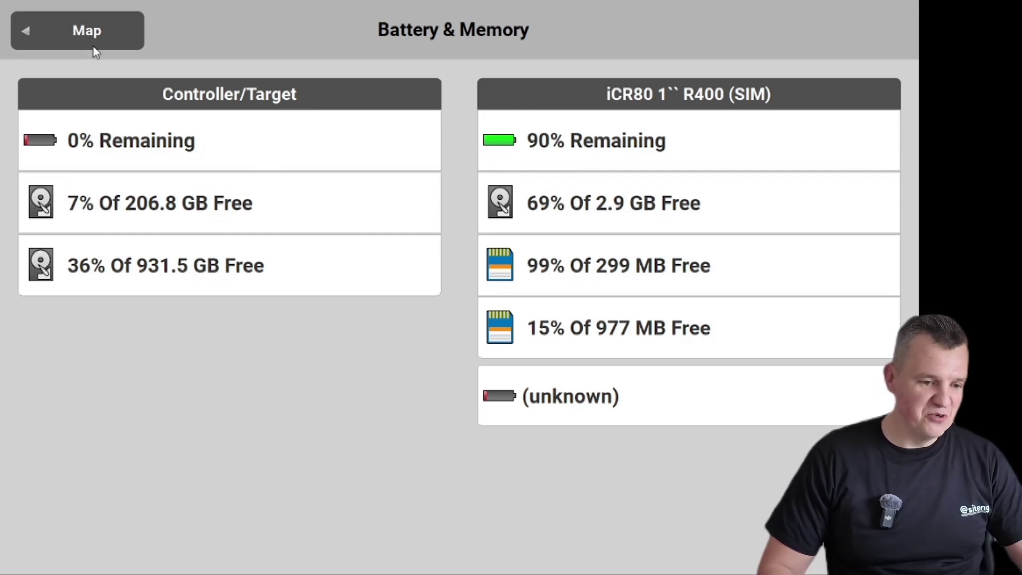
pyautogui.click(75, 33)
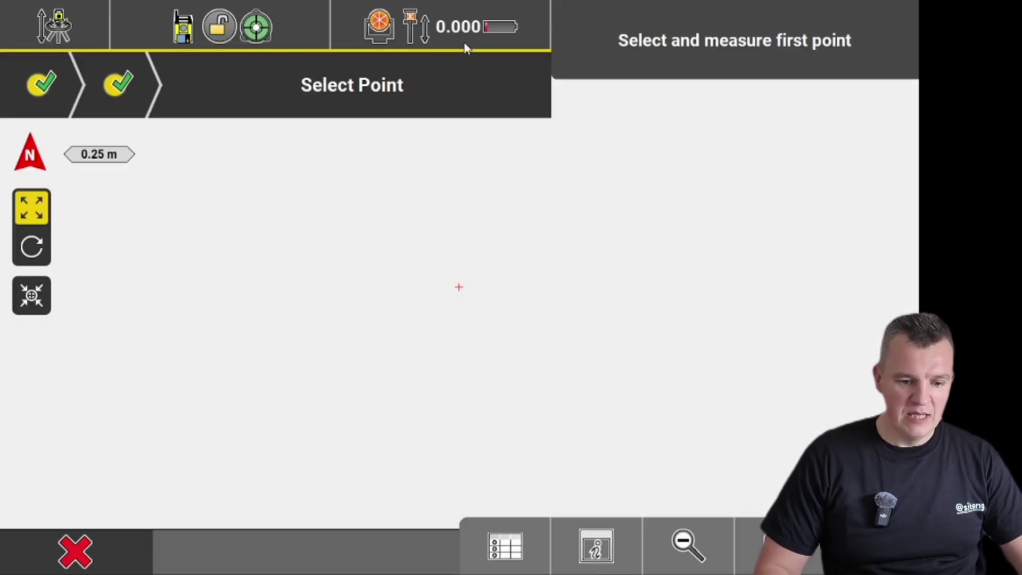
pyautogui.click(380, 32)
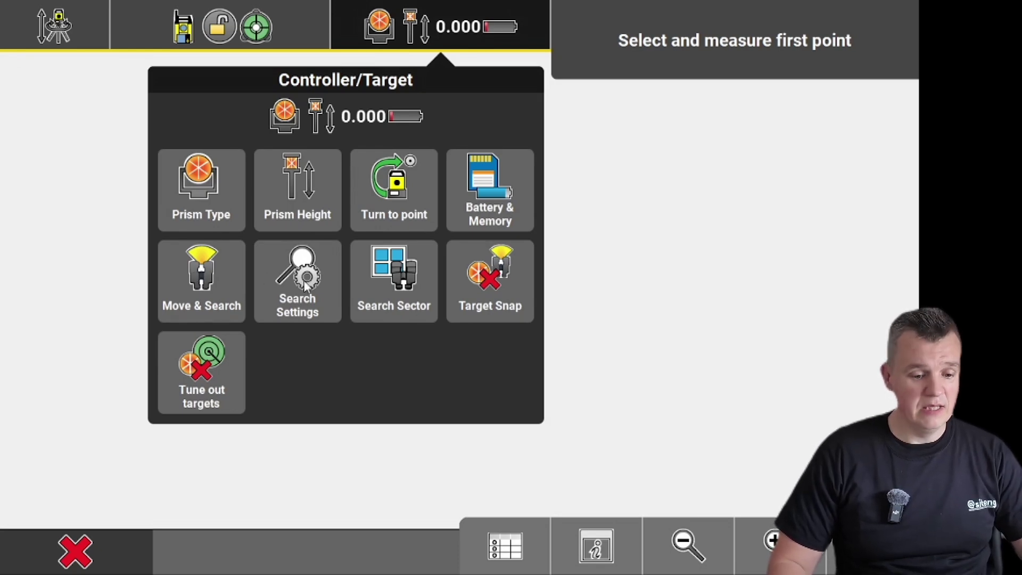
pyautogui.press('Escape')
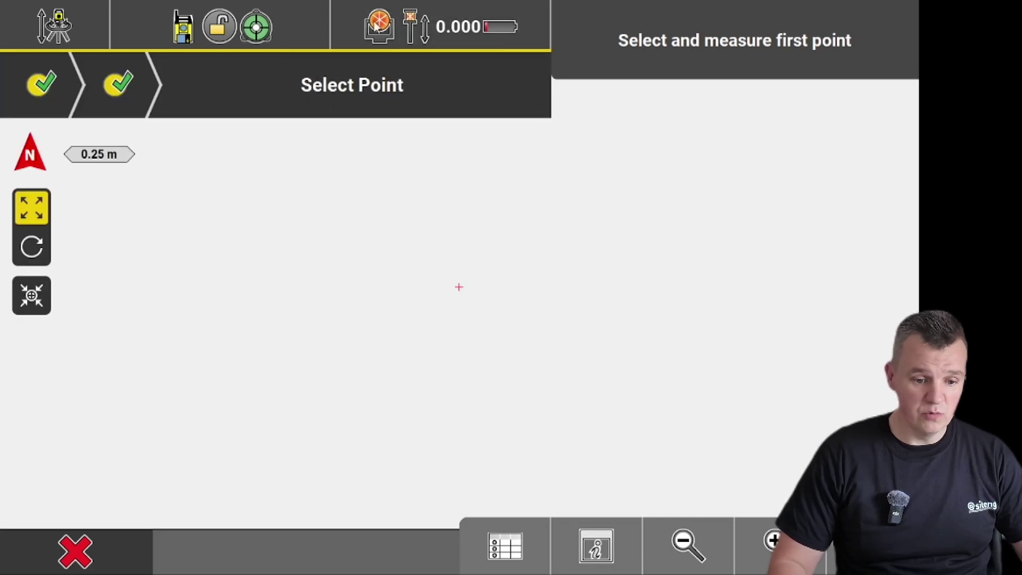
pyautogui.click(389, 23)
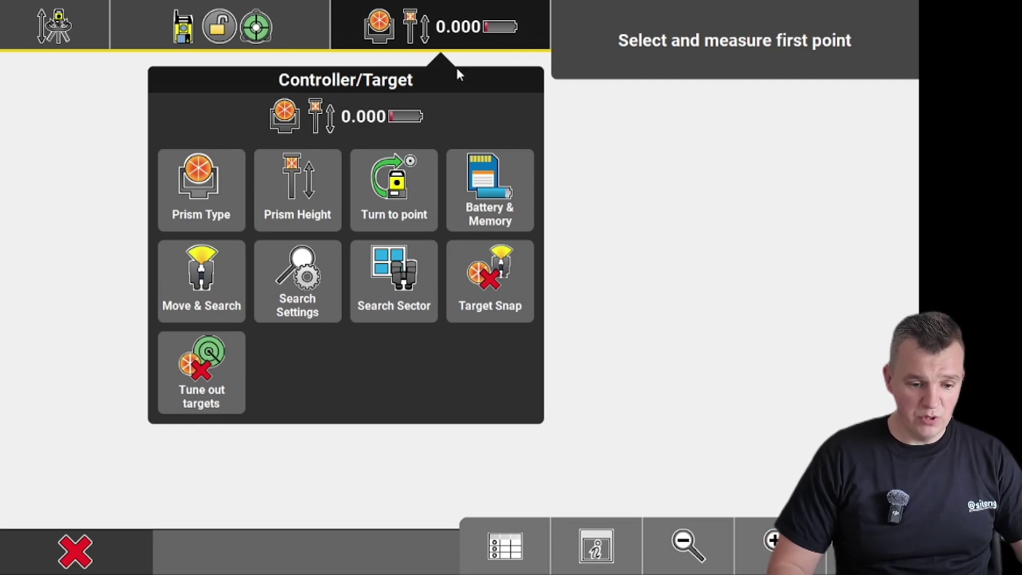
pyautogui.click(421, 62)
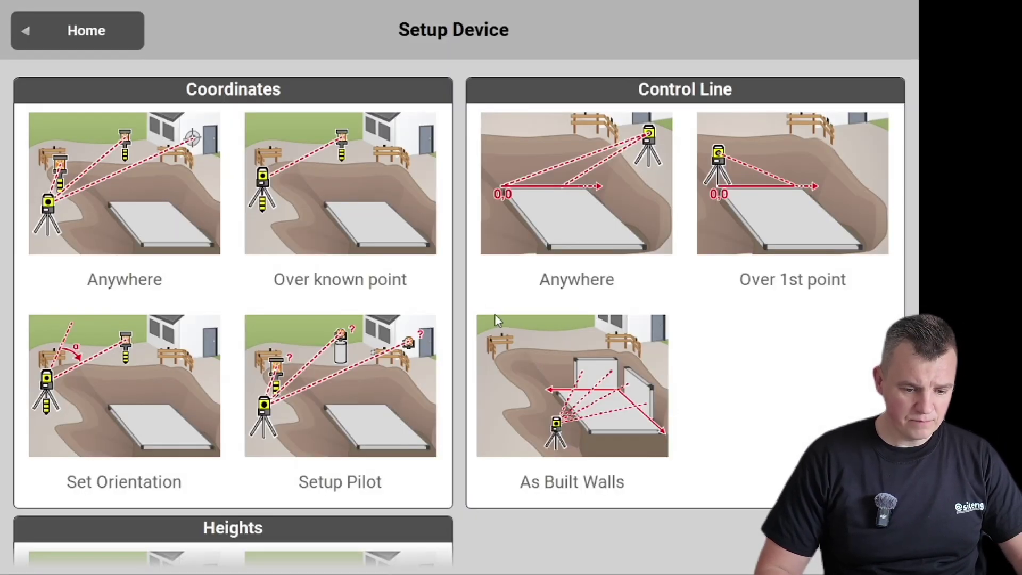
# Review the job's imported data and Import Data categories, cancel without importing, and return Home
pyautogui.click(98, 30)
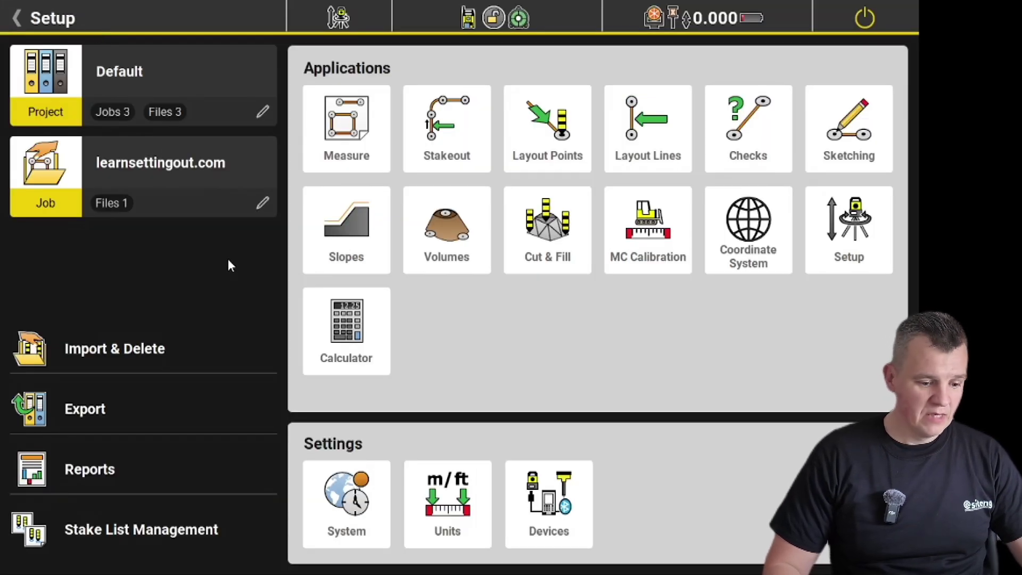
pyautogui.click(137, 348)
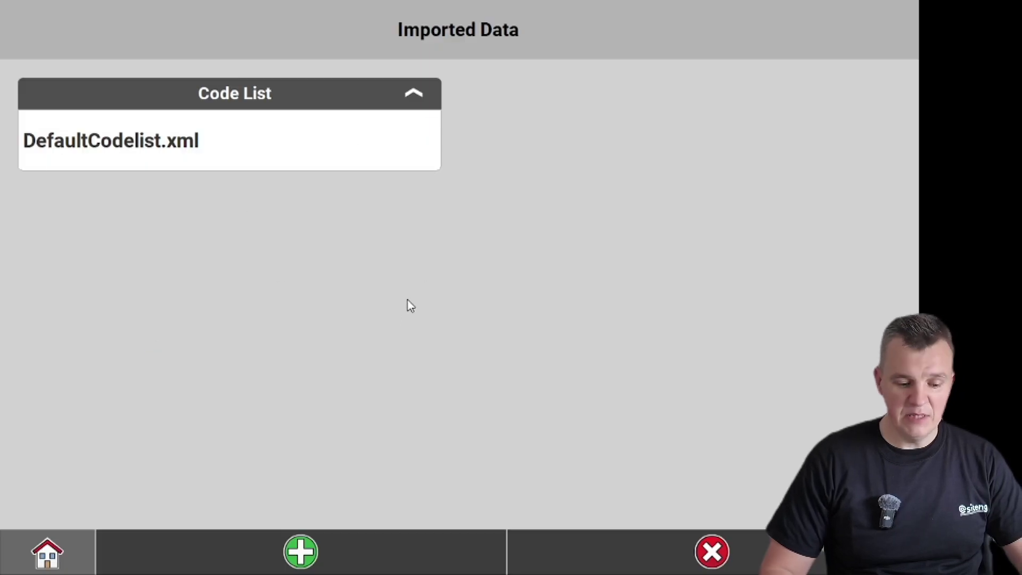
pyautogui.click(302, 554)
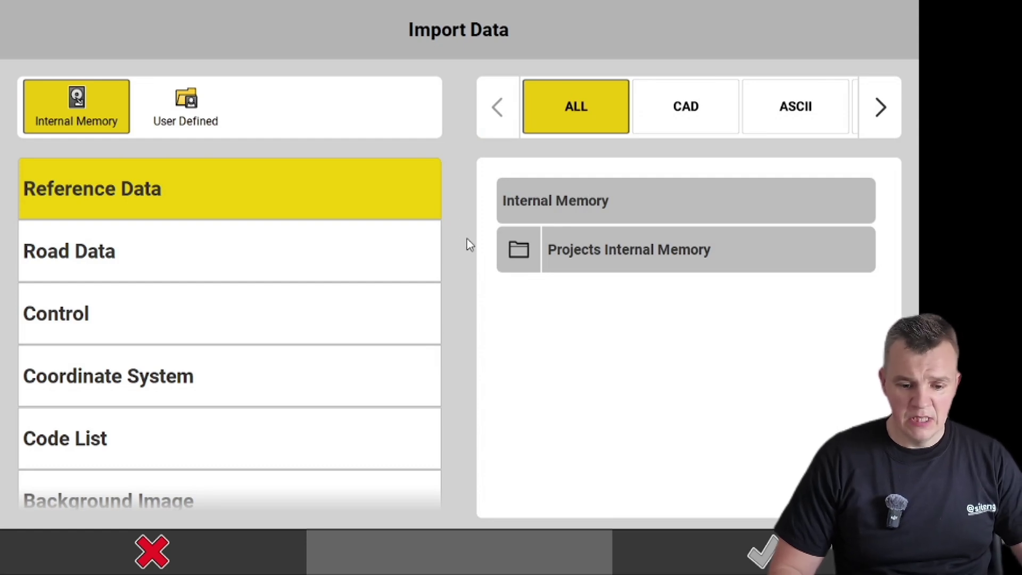
pyautogui.scroll(-3, 306, 247)
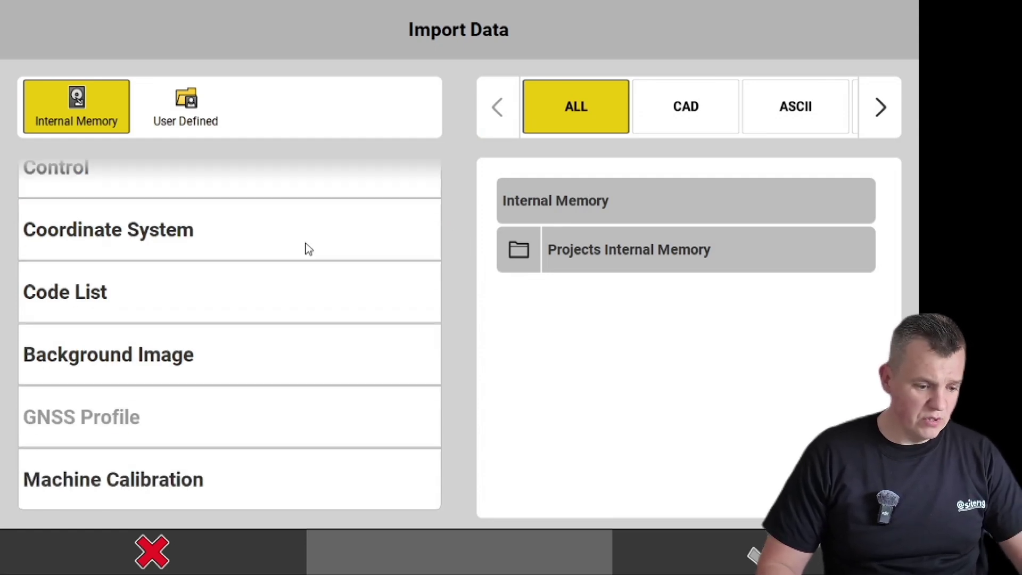
pyautogui.scroll(3, 311, 253)
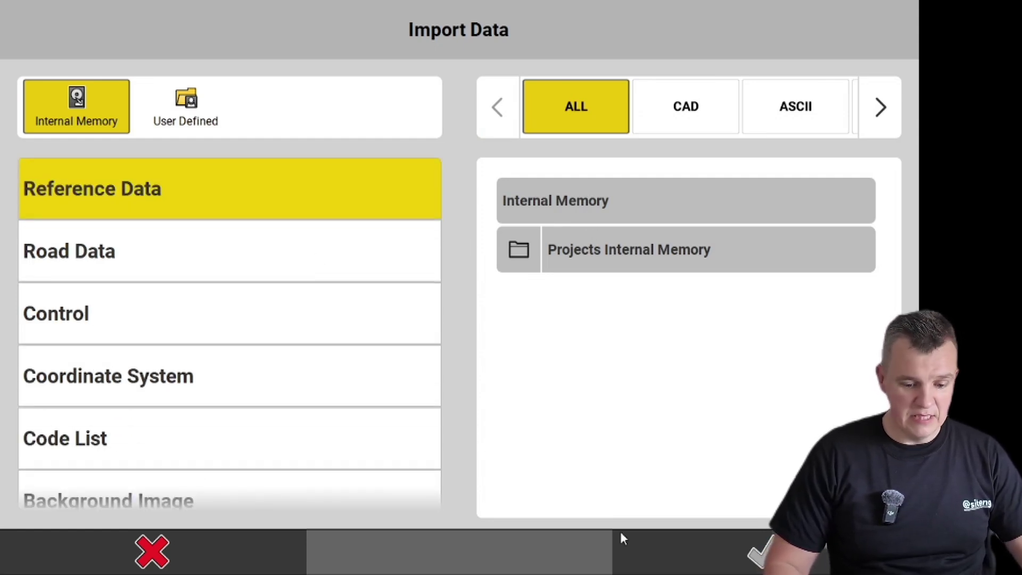
pyautogui.click(155, 552)
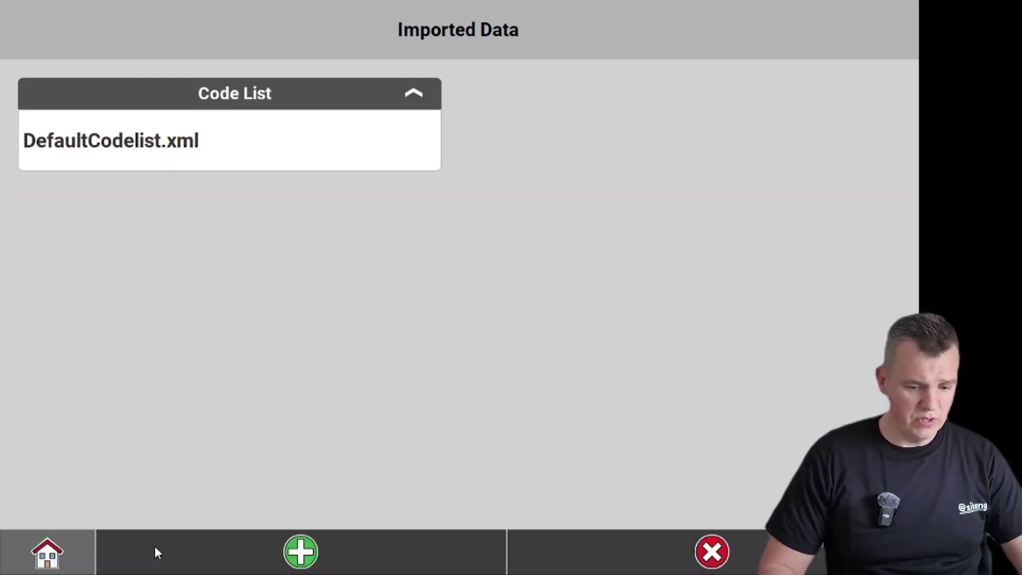
pyautogui.click(47, 555)
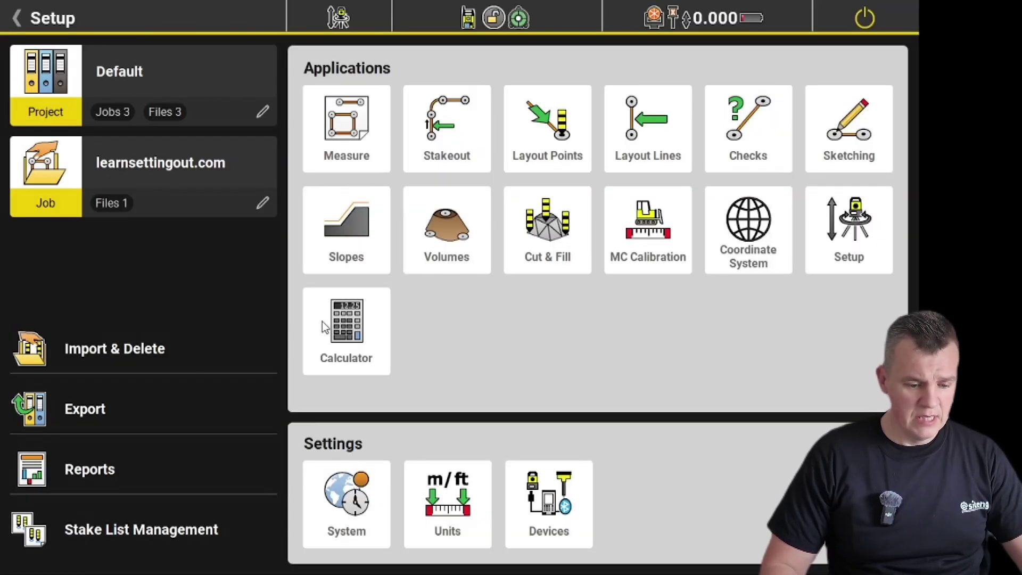